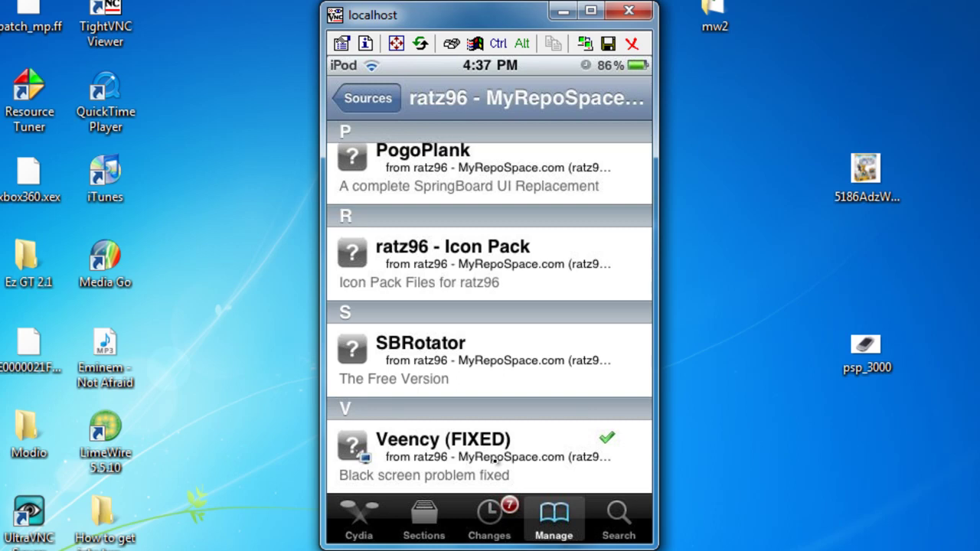
Open the Veency (FIXED) package details in Cydia, showing version 0.9.3023-1
left_click(494, 458)
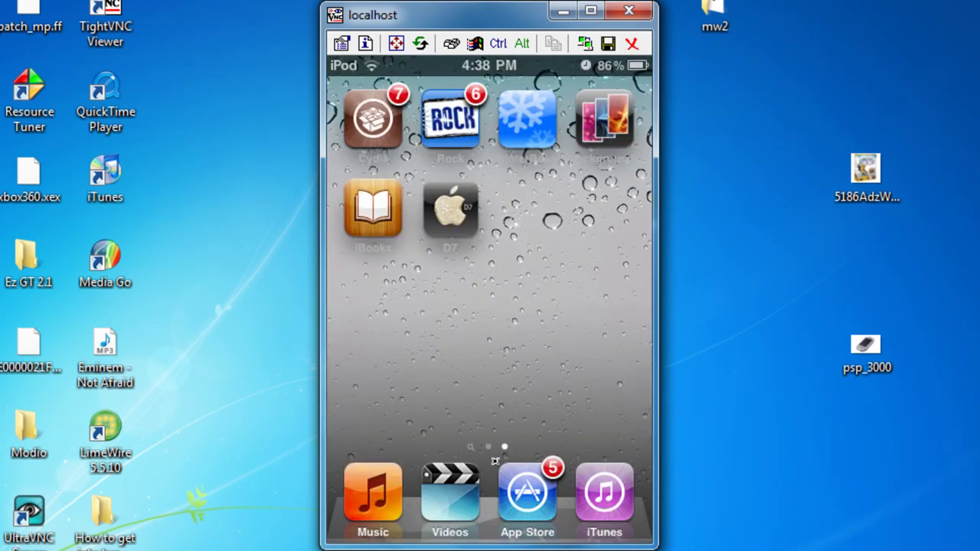
Send the mirrored iPod to its first home screen, switch to Firefox, then open and dismiss the viewer's options
right_click(496, 461)
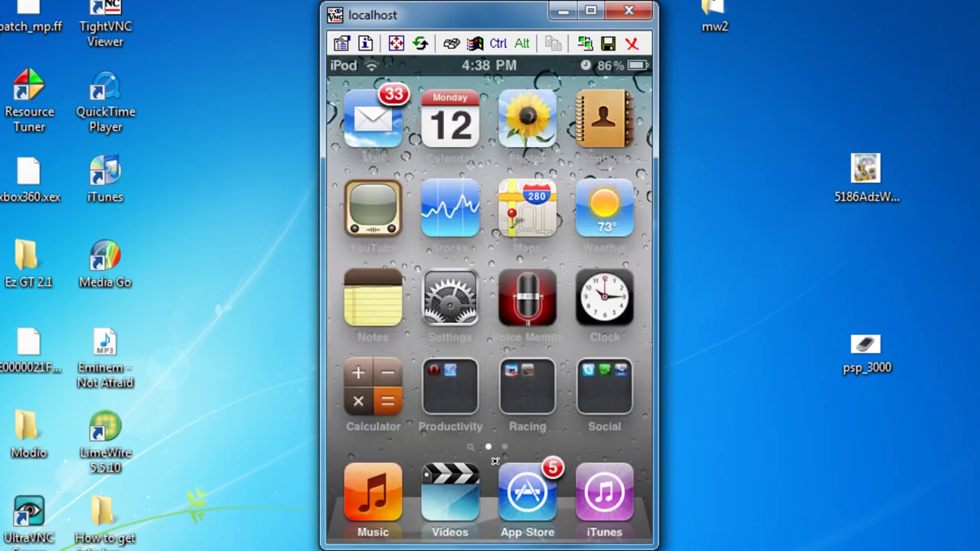
mouse_move(111, 539)
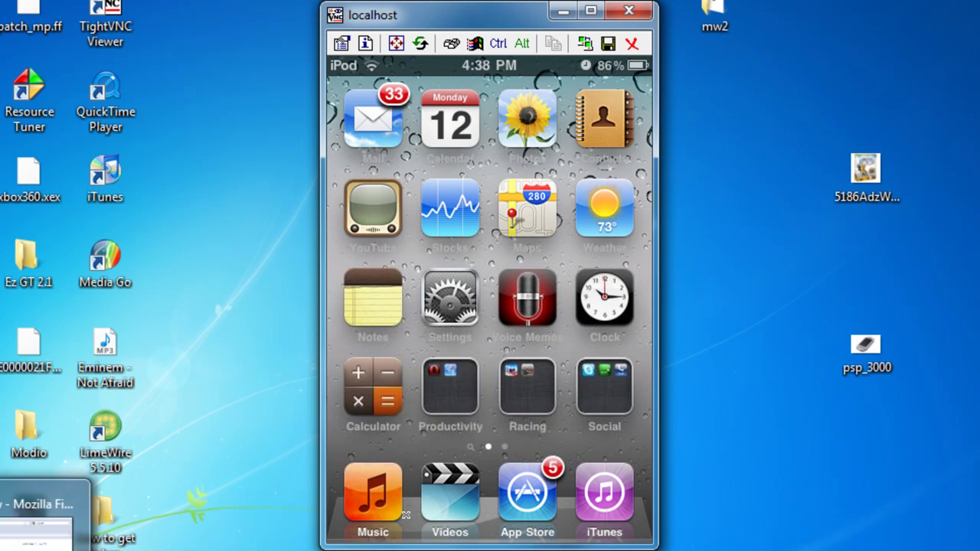
left_click(38, 528)
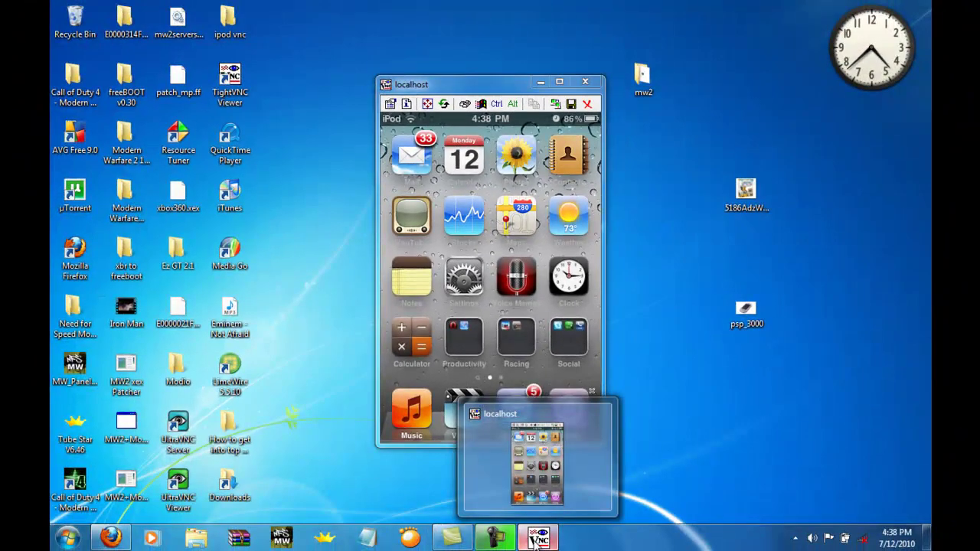
right_click(539, 538)
left_click(682, 473)
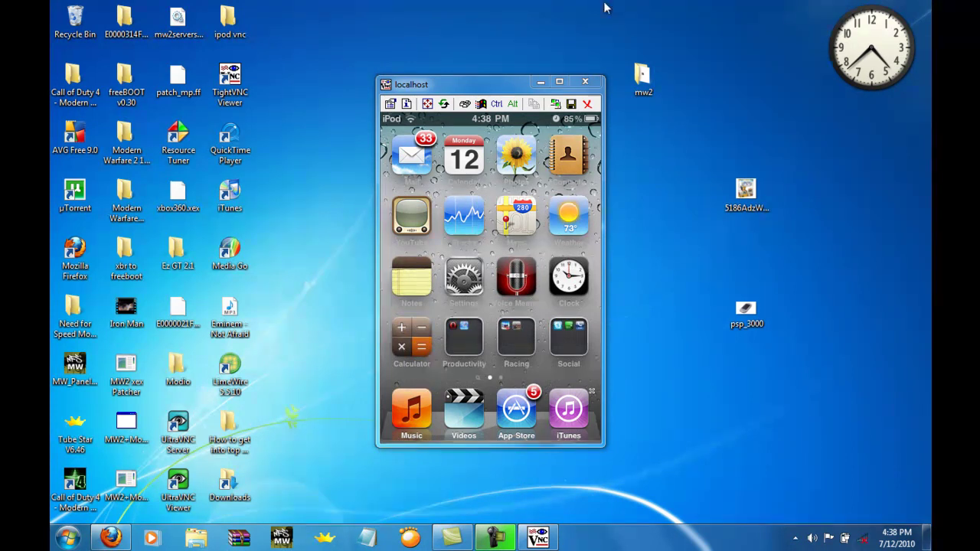
Close the iPod mirror window and launch TightVNC Viewer for a new connection
left_click(583, 80)
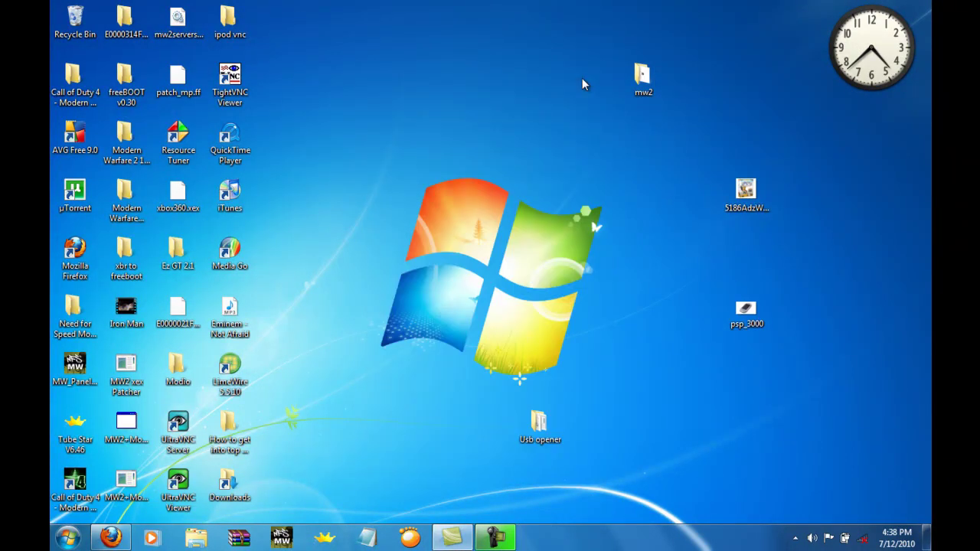
left_click(69, 538)
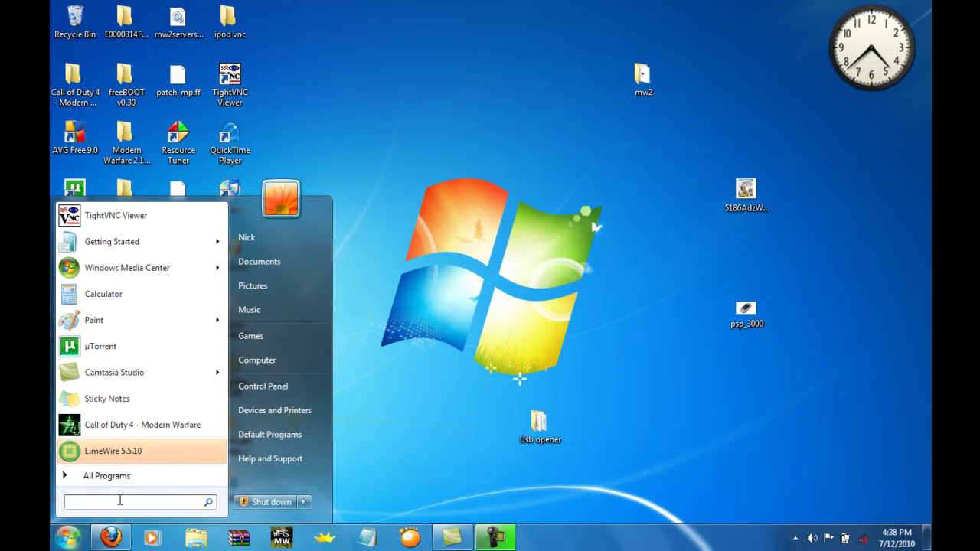
left_click(527, 276)
double_click(245, 77)
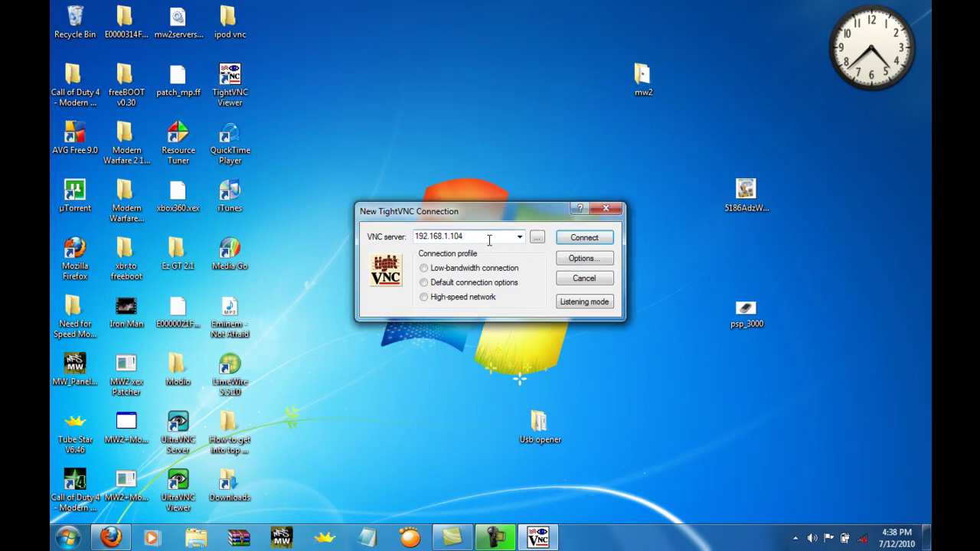
Choose 192.168.1.104 from the VNC server history and connect to the iPod
left_click_drag(469, 238, 386, 243)
left_click_drag(469, 236, 414, 238)
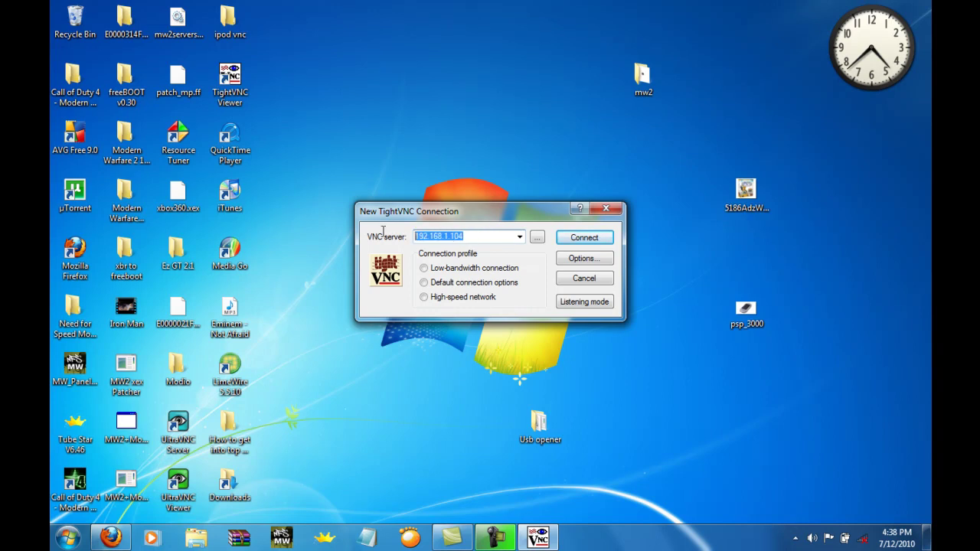
left_click(520, 237)
left_click(494, 248)
left_click(478, 237)
mouse_move(479, 235)
left_mouse_down()
mouse_move(414, 237)
mouse_move(464, 238)
left_mouse_up()
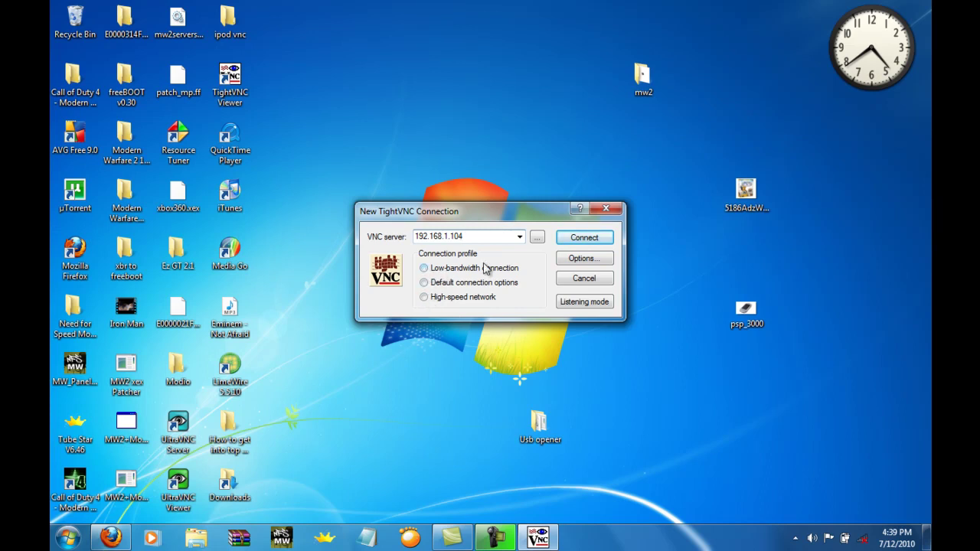
left_click(584, 239)
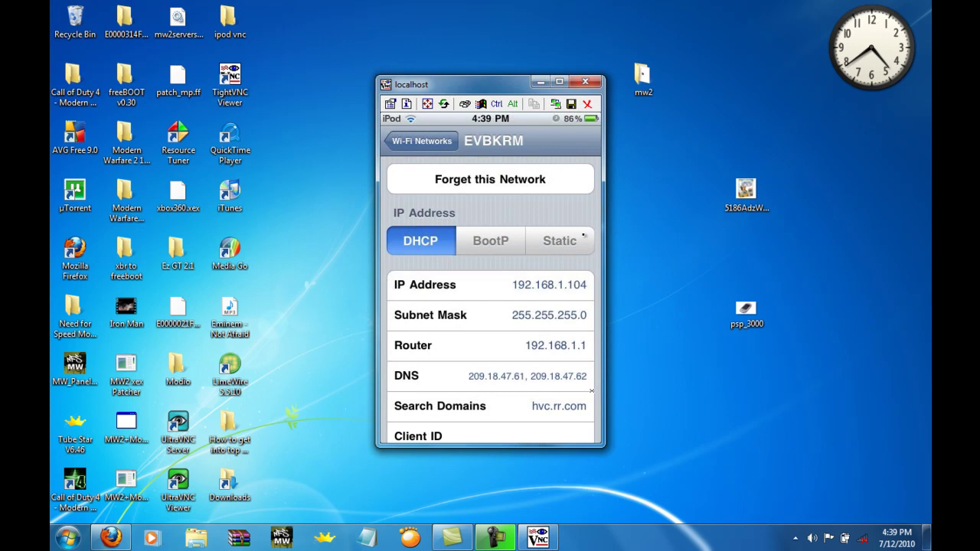
Scroll through the EVBKRM Wi-Fi details, then return the mirrored iPod to its home screen
scroll(592, 391, "down", 3)
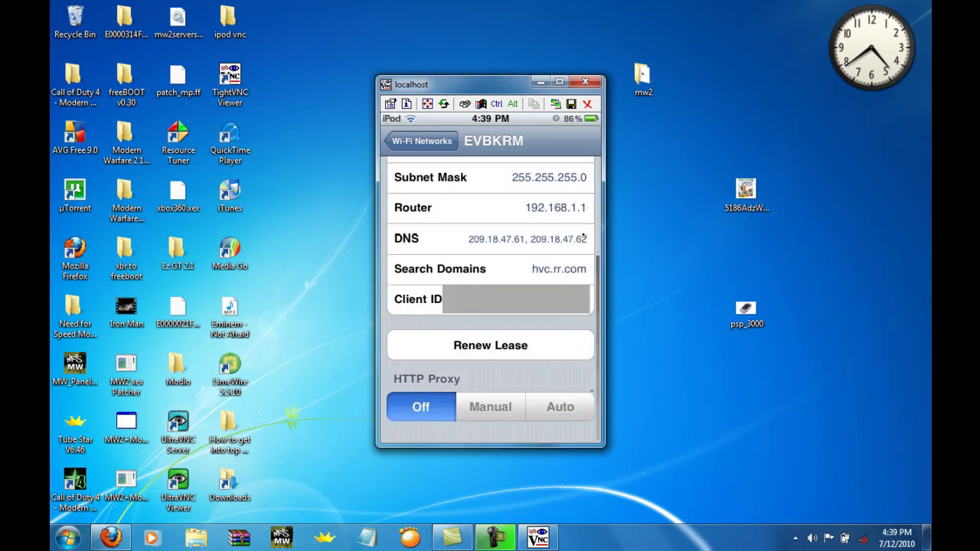
right_click(592, 392)
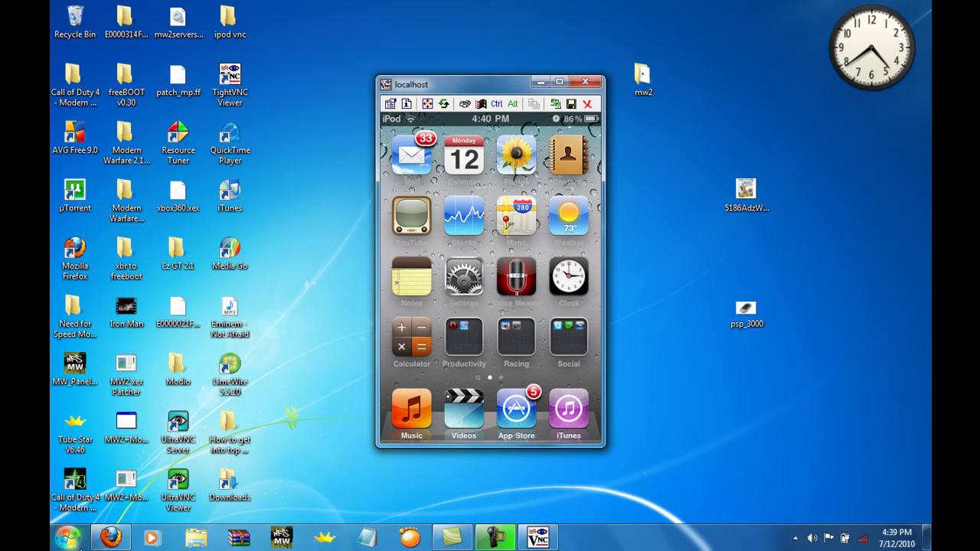
Restore the YouTube My Account page in Firefox and highlight the 1,465 channel-views figure
left_click(112, 538)
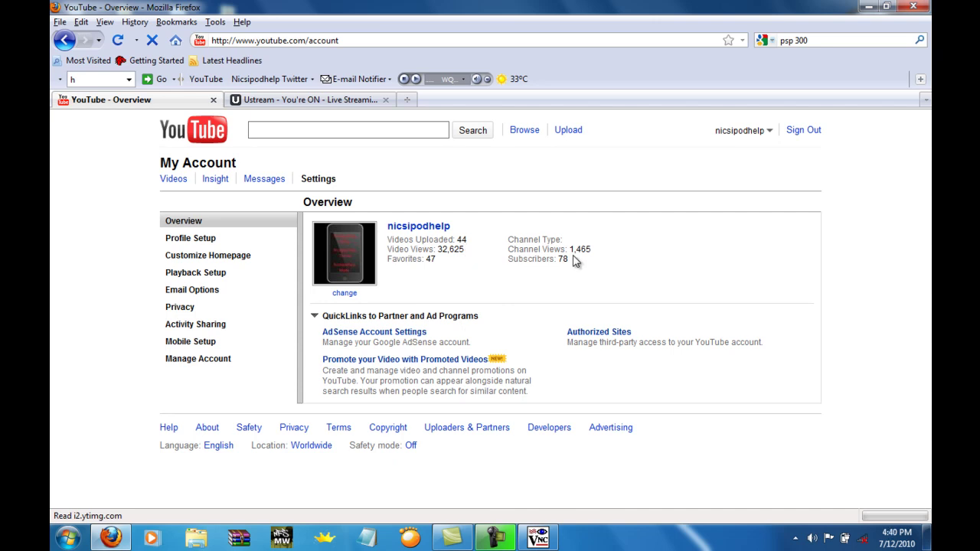
left_click_drag(569, 249, 592, 253)
left_click(604, 262)
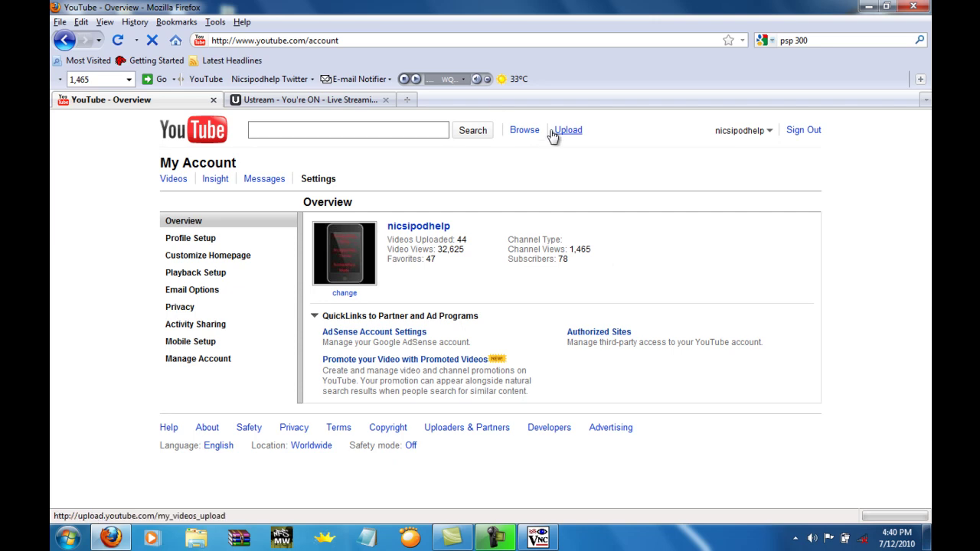
Change the address bar URL to the nicspsphelp channel and load it
left_click(362, 40)
left_click_drag(363, 40, 311, 40)
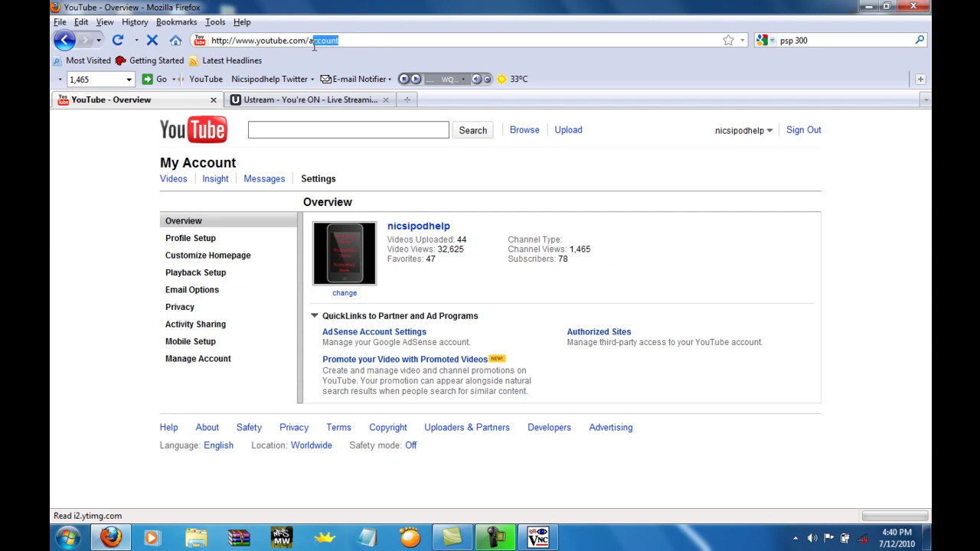
key("BackSpace")
type("n")
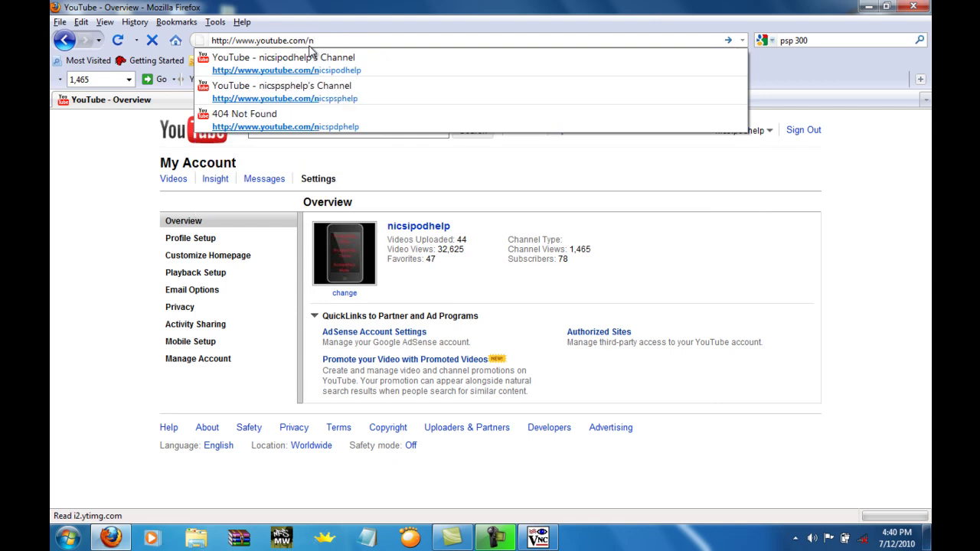
type("icsp")
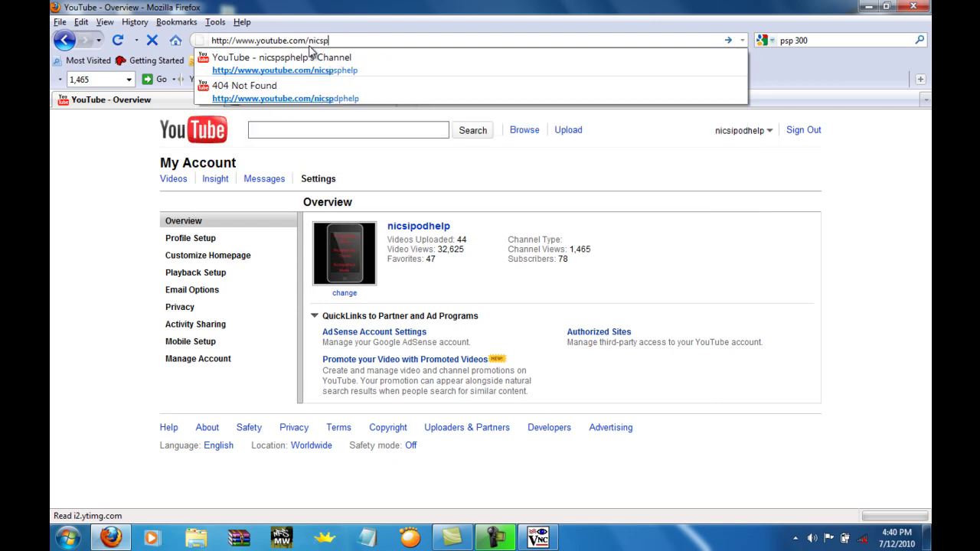
type("sp")
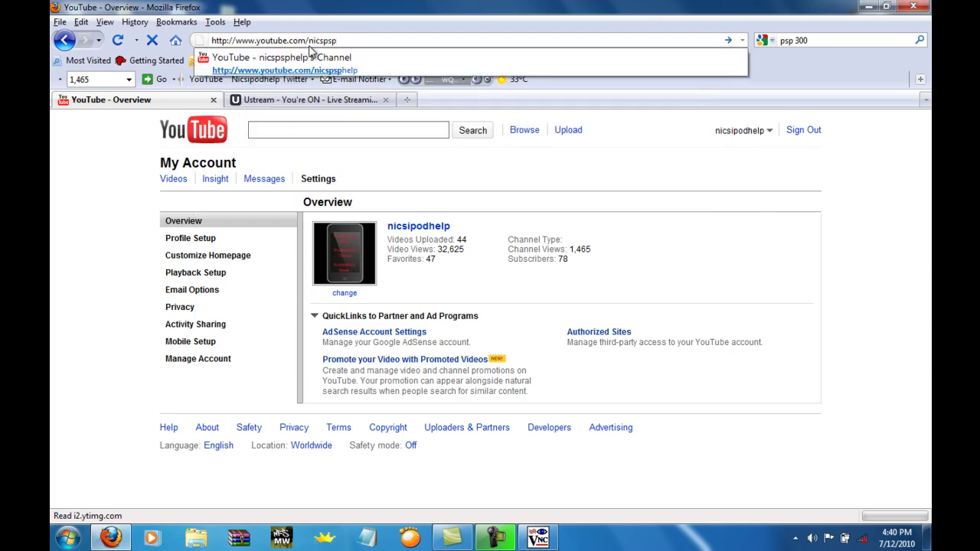
type("help")
key("Return")
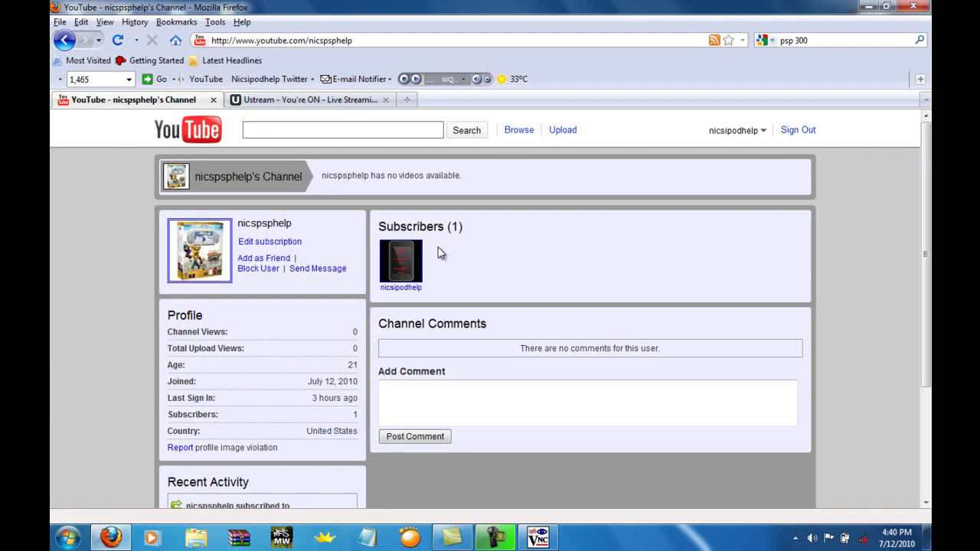
Check the channel's one-subscriber count, then return to the YouTube home page
mouse_move(459, 228)
left_mouse_down()
mouse_move(387, 228)
mouse_move(470, 230)
left_mouse_up()
left_click(411, 218)
left_click(459, 233)
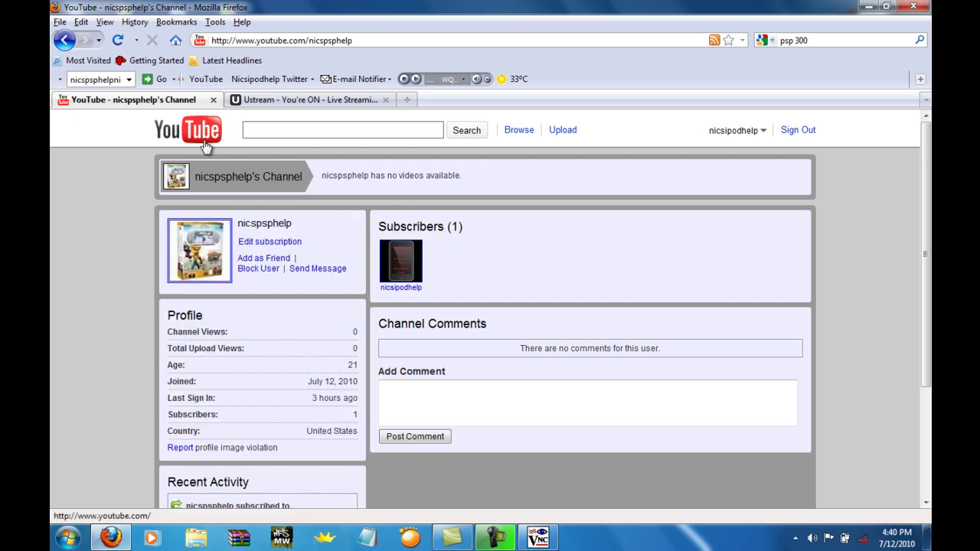
left_click(171, 141)
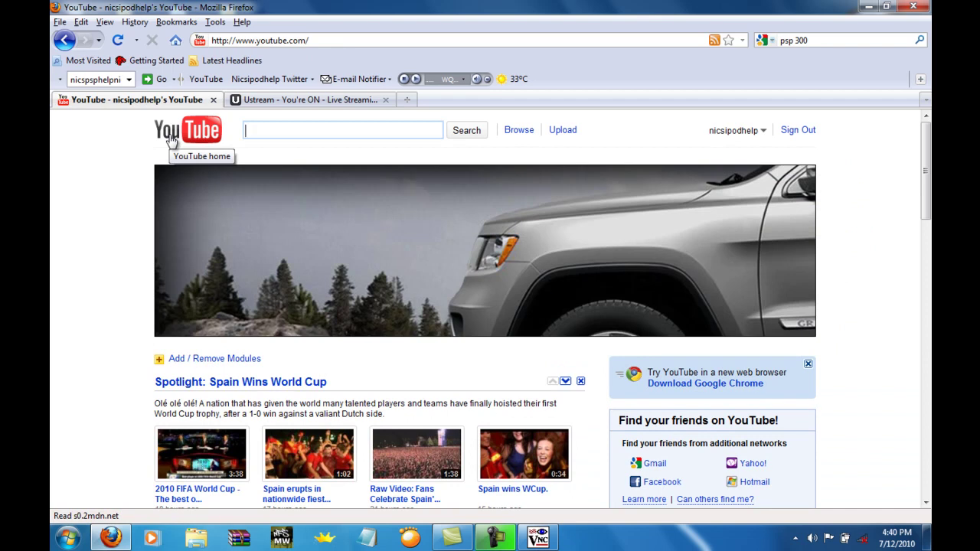
left_click(536, 539)
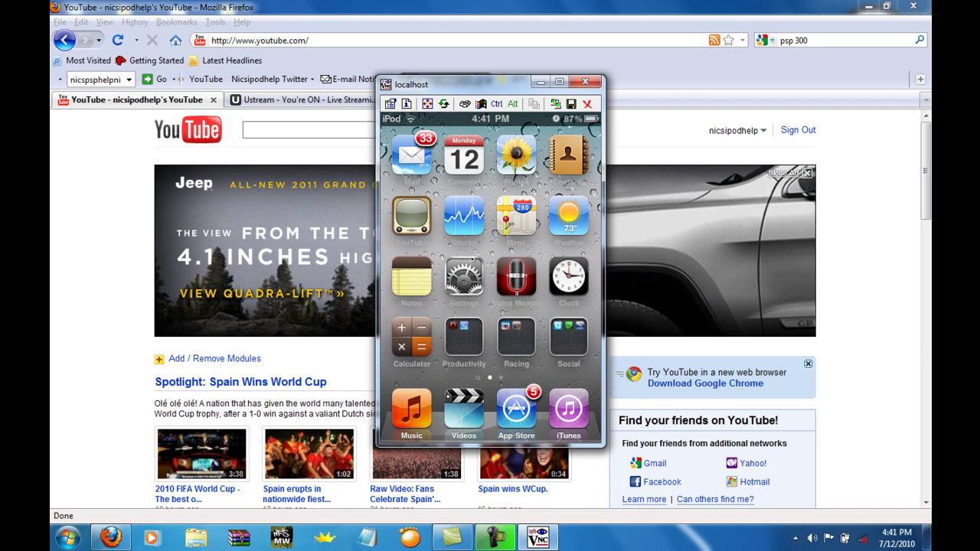
left_click(444, 90)
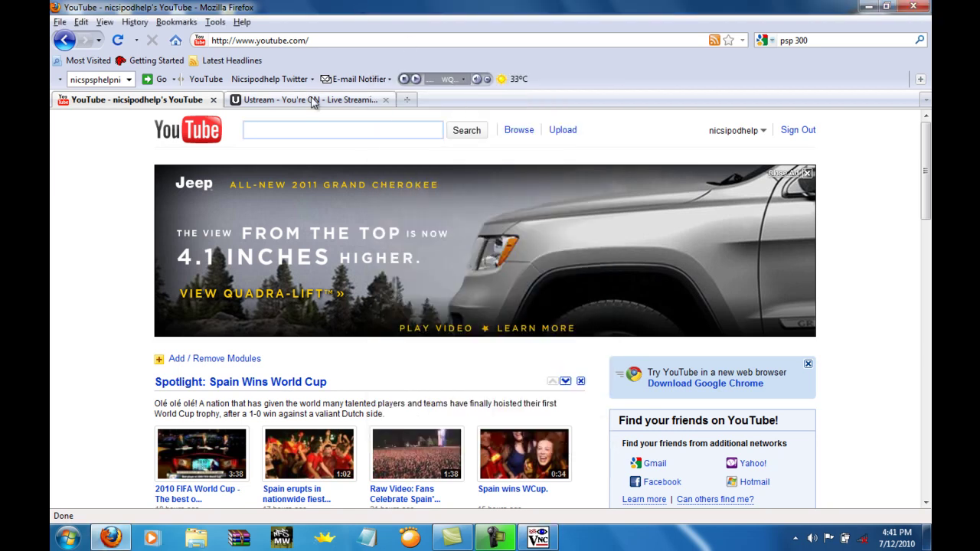
left_click(735, 130)
left_click(679, 188)
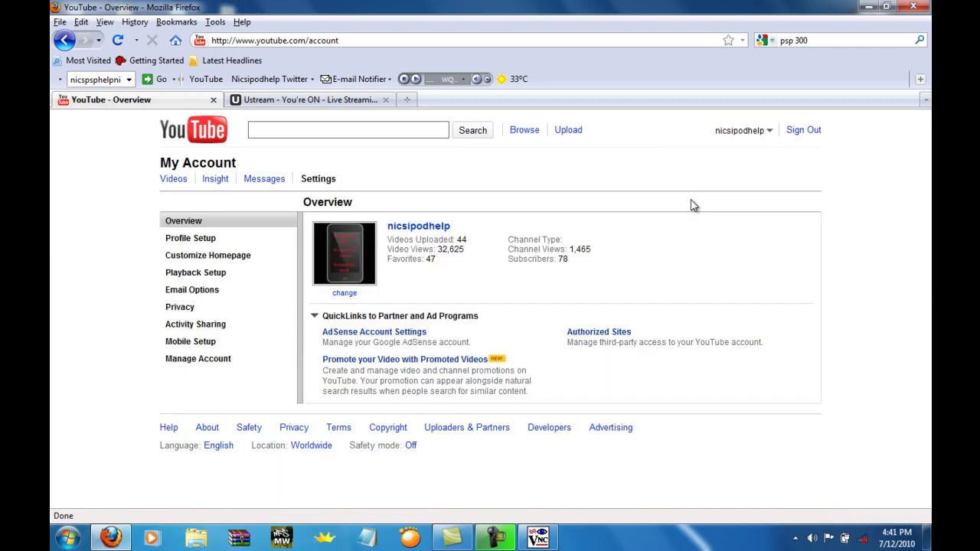
left_click(186, 121)
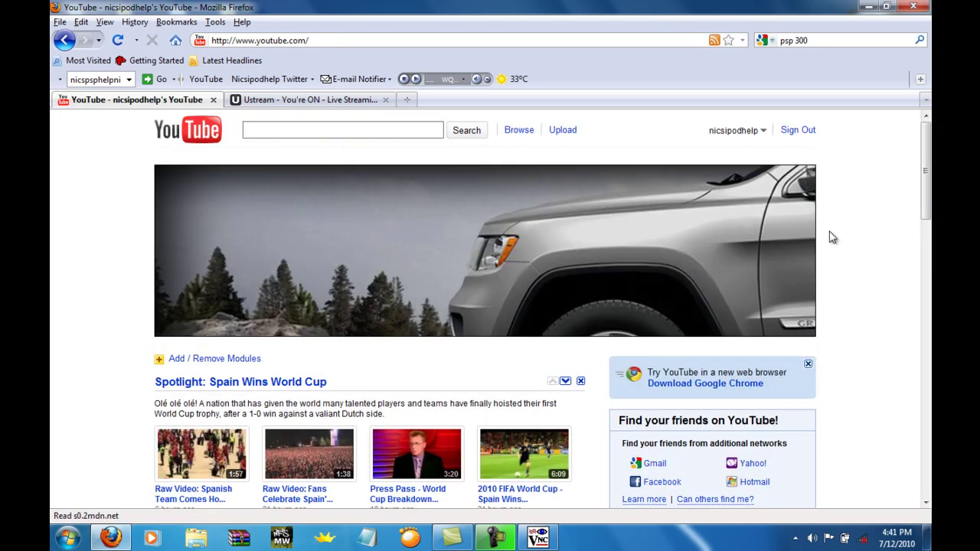
left_click_drag(926, 168, 926, 261)
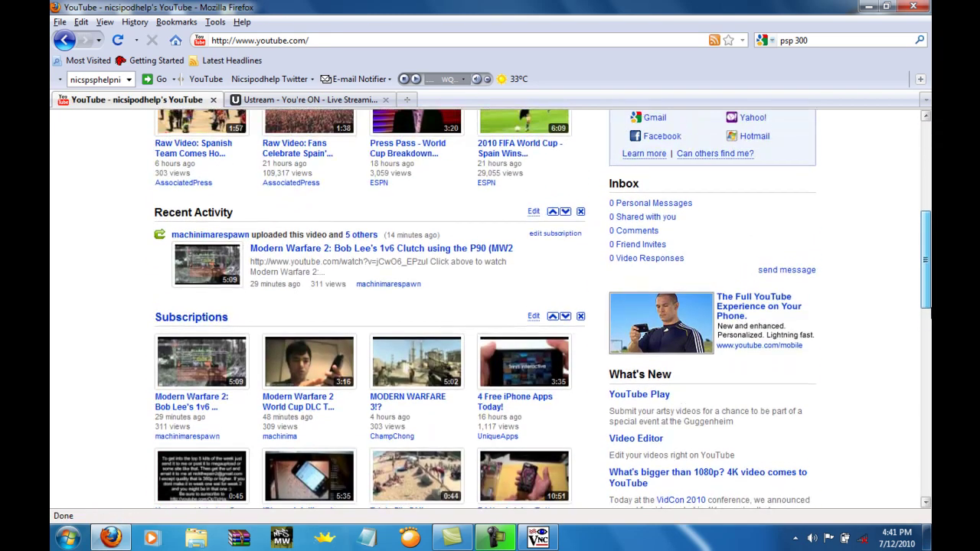
mouse_move(201, 362)
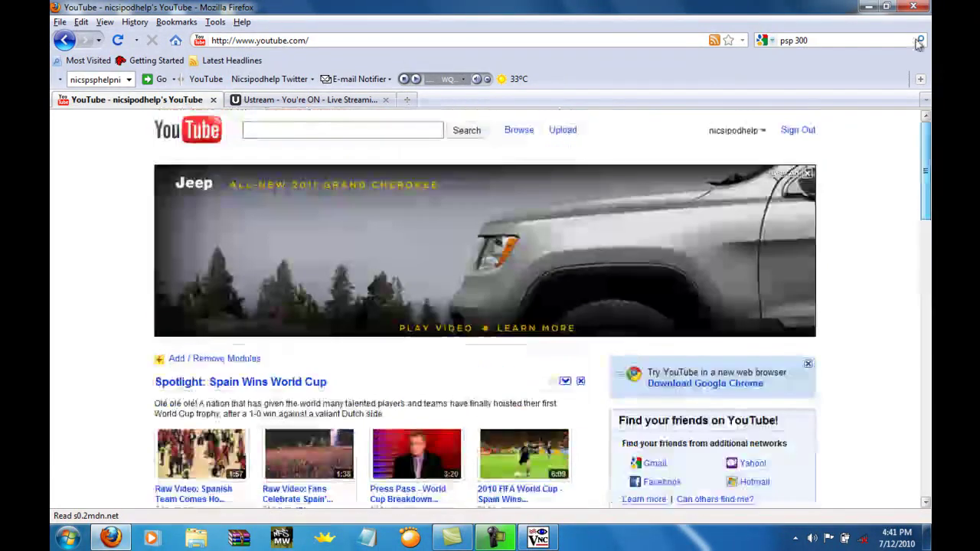
left_click_drag(926, 260, 926, 164)
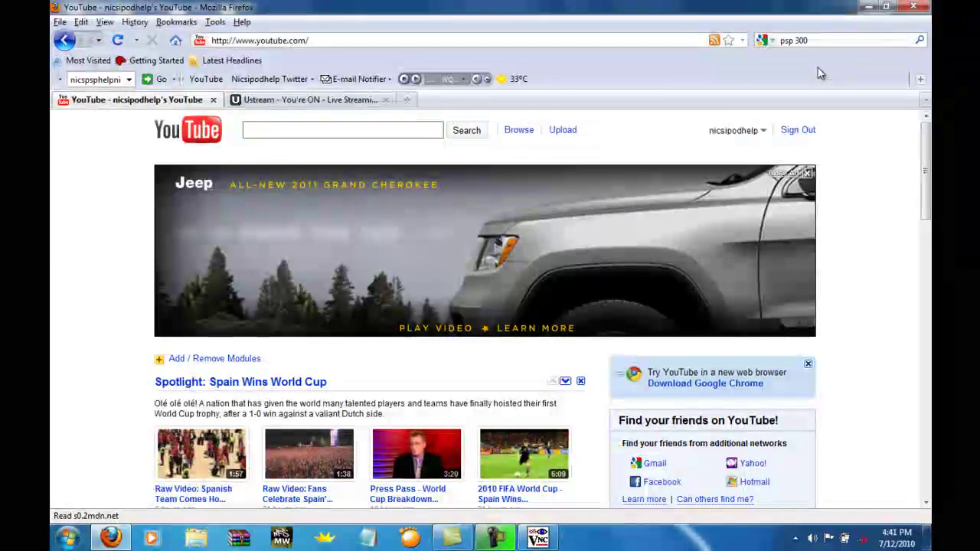